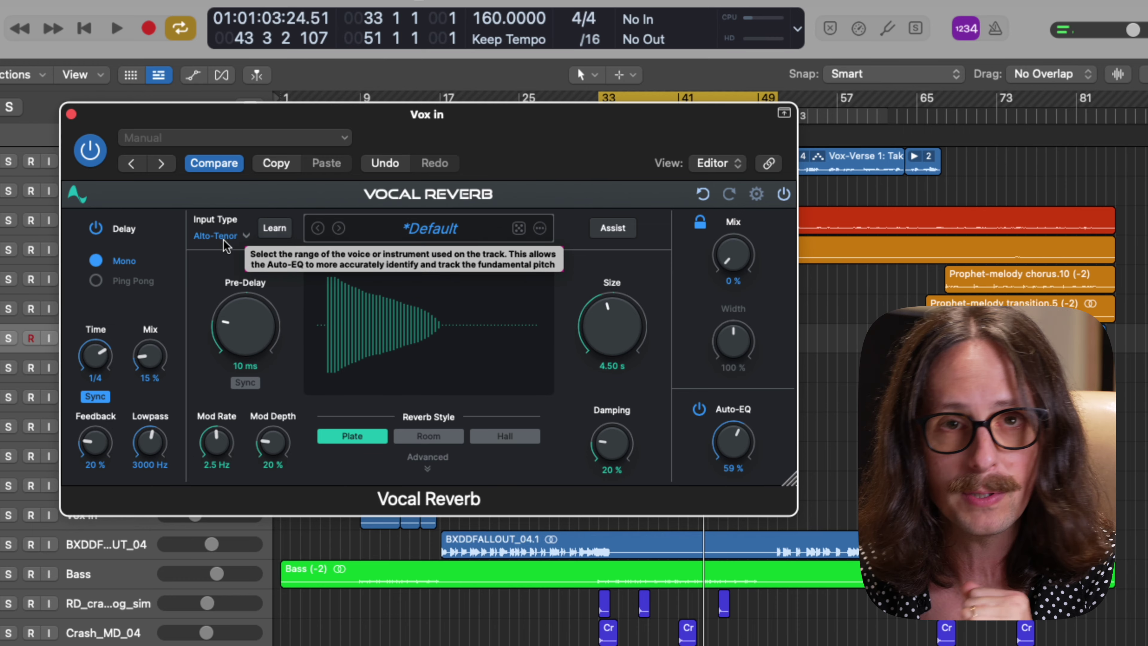
Open the Vocal Reverb preset list to audition its presets
{"action": "left_click", "coordinate": [519, 229]}
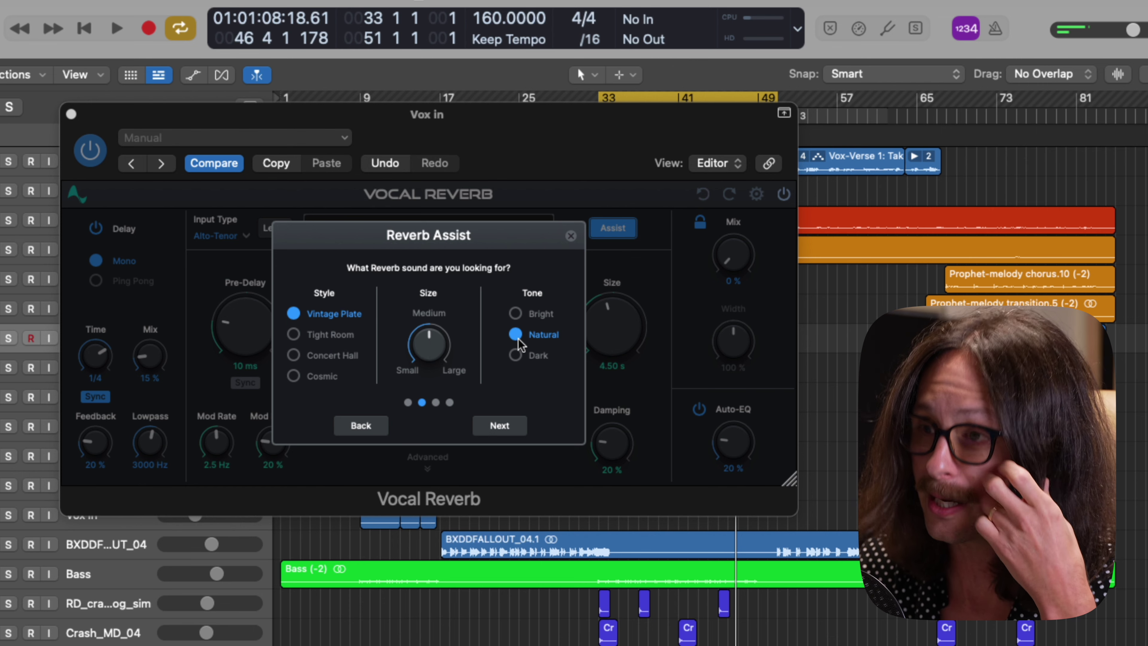
{"action": "left_click", "coordinate": [495, 424]}
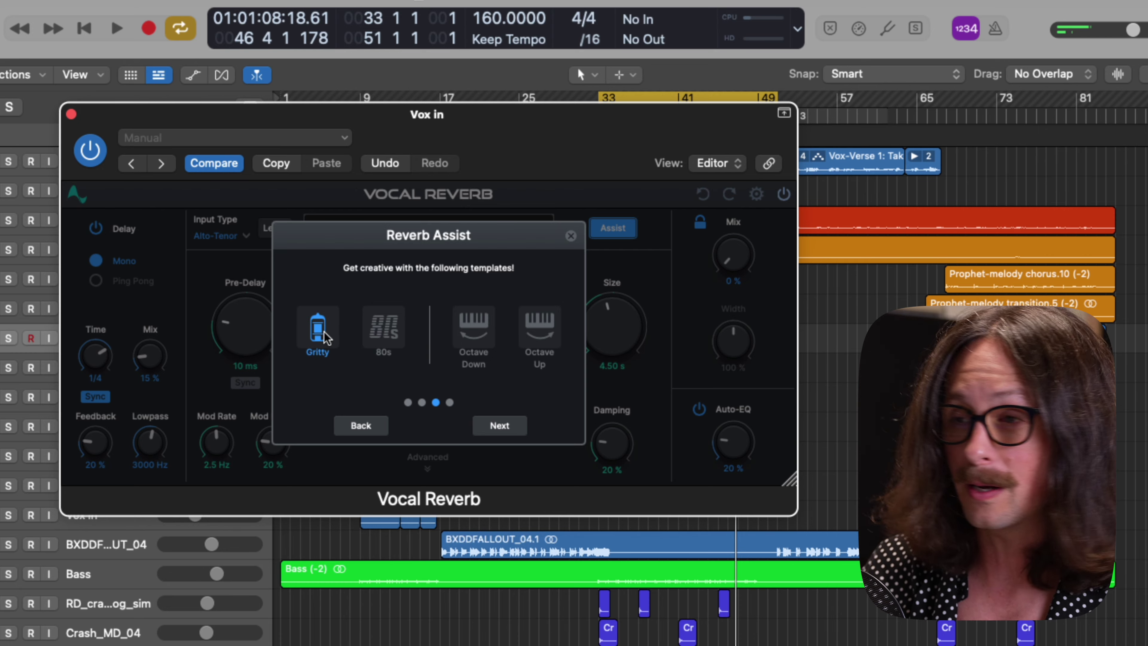
{"action": "left_click", "coordinate": [392, 329]}
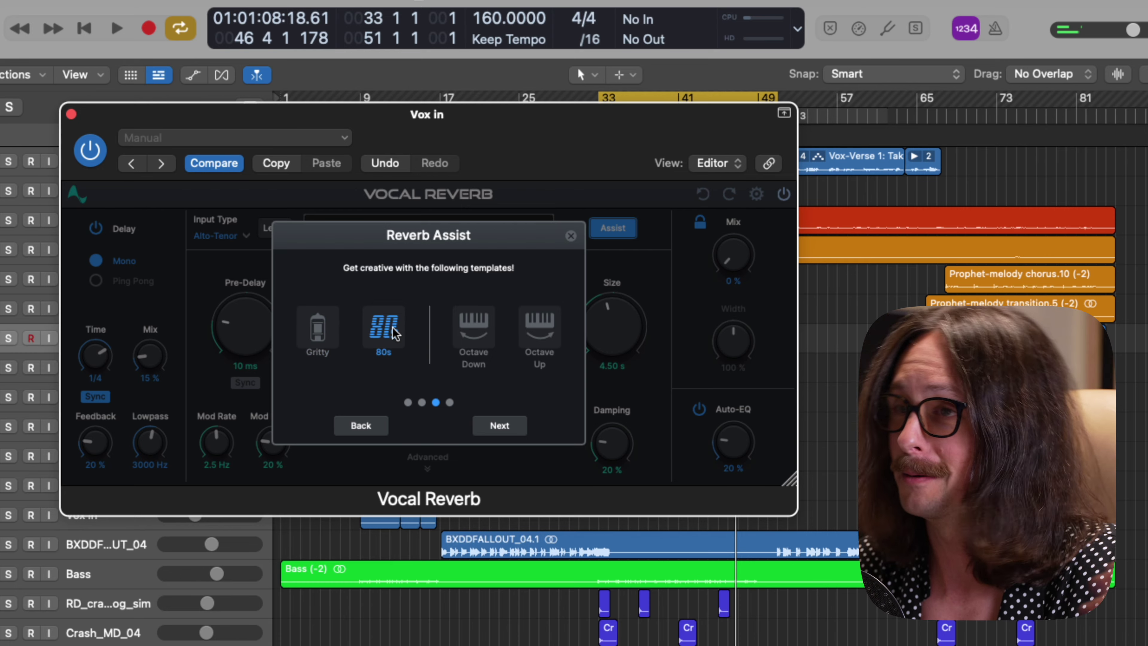
{"action": "left_click", "coordinate": [473, 322]}
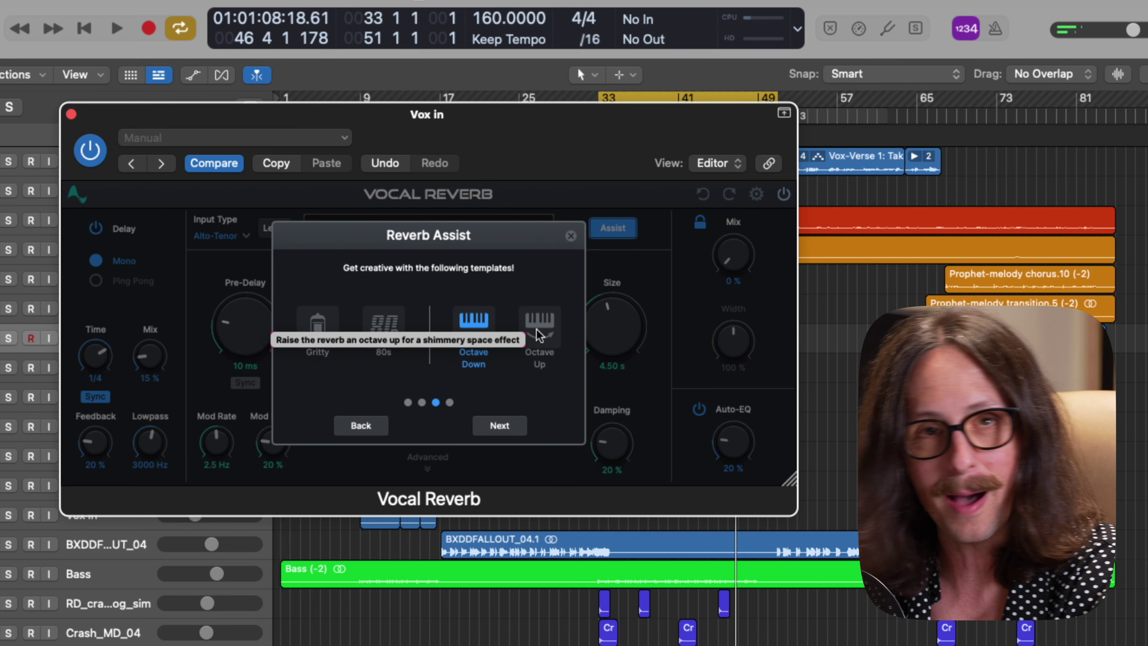
Keep only the 80s template and advance to the 5.42 s Plate reverb recommendation
{"action": "left_click", "coordinate": [375, 330]}
{"action": "left_click", "coordinate": [500, 425]}
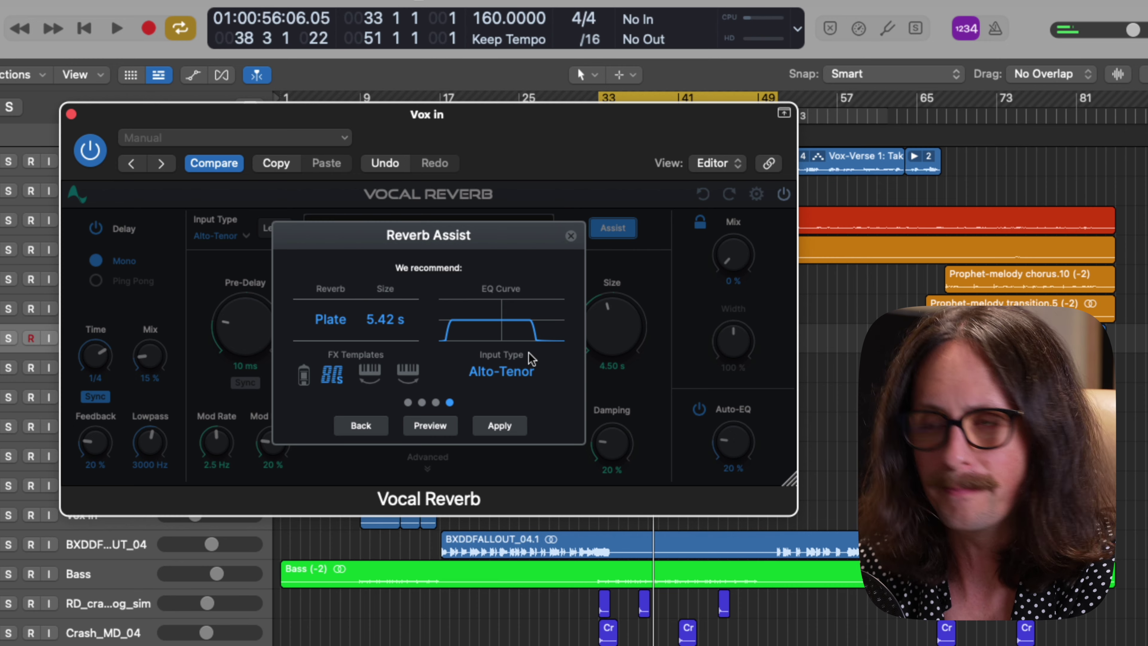
{"action": "left_click", "coordinate": [506, 426]}
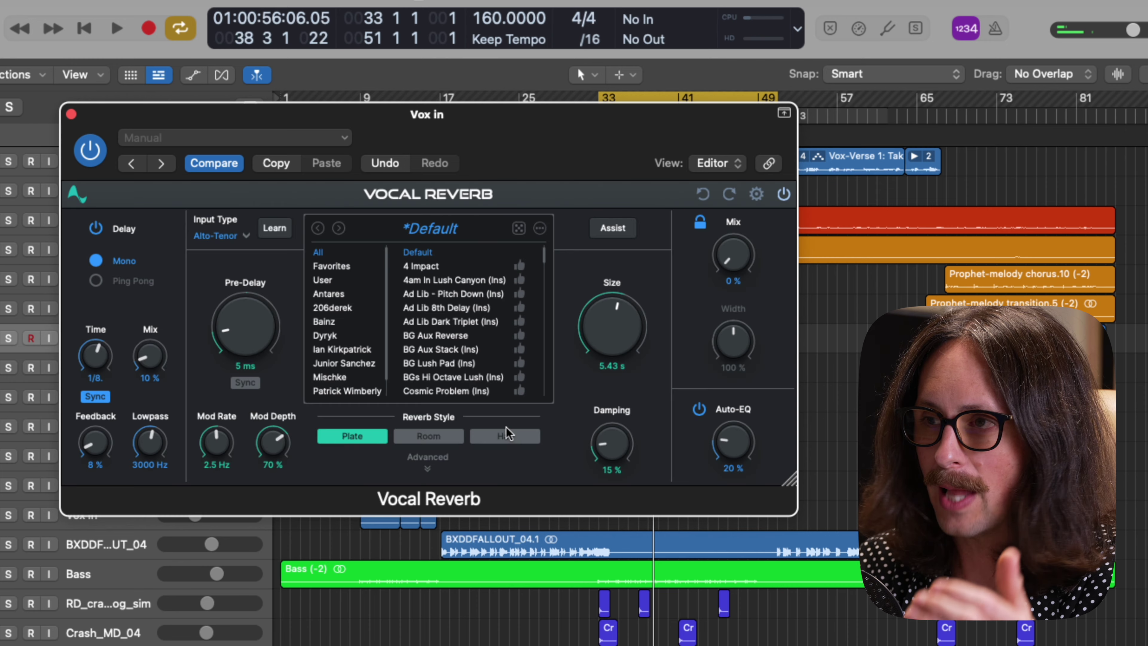
Play the song and raise the reverb Mix knob to about 21% while listening
{"action": "key", "text": "space"}
{"action": "left_click_drag", "start_coordinate": [740, 272], "coordinate": [741, 261]}
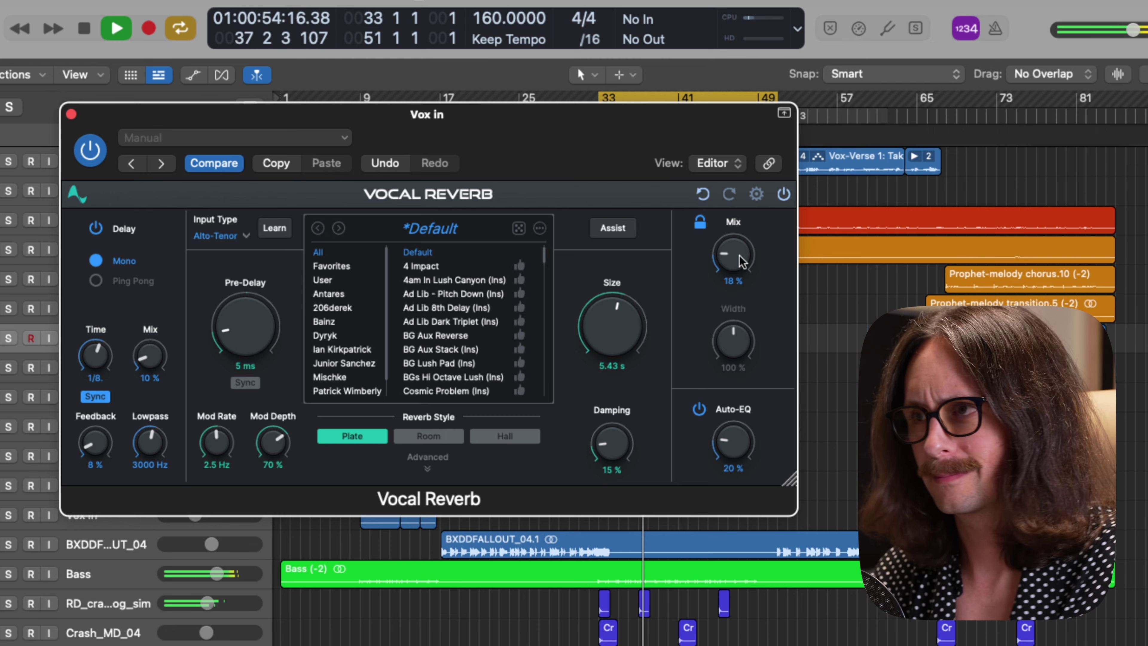
{"action": "mouse_move", "coordinate": [741, 261]}
{"action": "left_mouse_down"}
{"action": "mouse_move", "coordinate": [741, 226]}
{"action": "mouse_move", "coordinate": [741, 253]}
{"action": "left_mouse_up"}
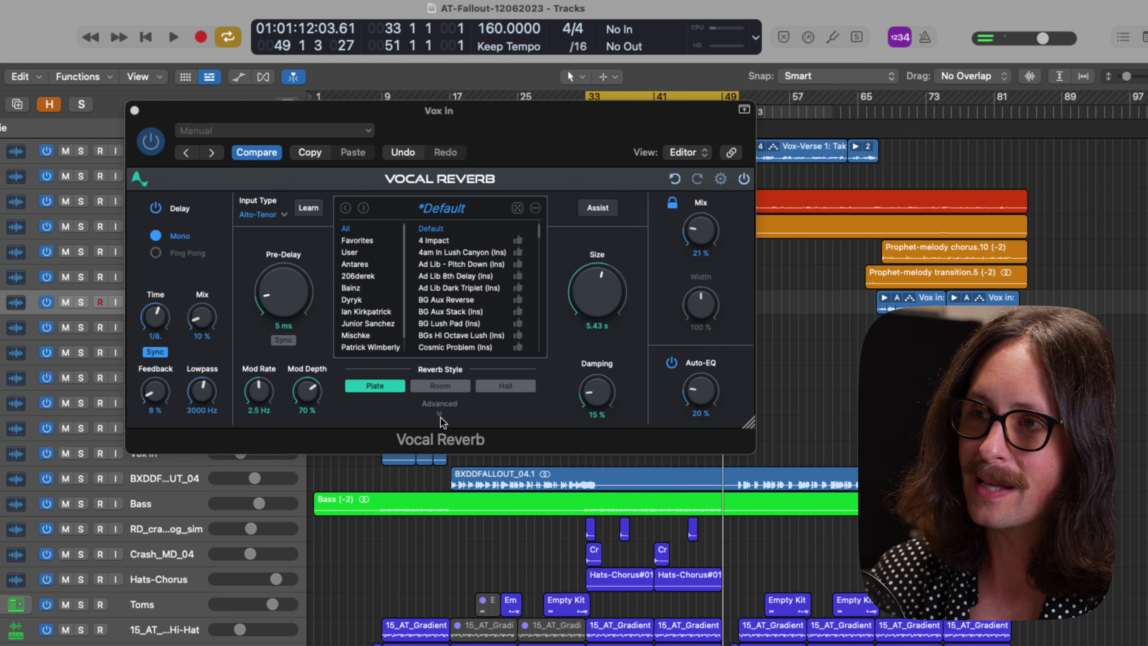
Reveal the advanced pre/post-verb modules, solo the vocal track and play to hear the delay
{"action": "left_click", "coordinate": [440, 412]}
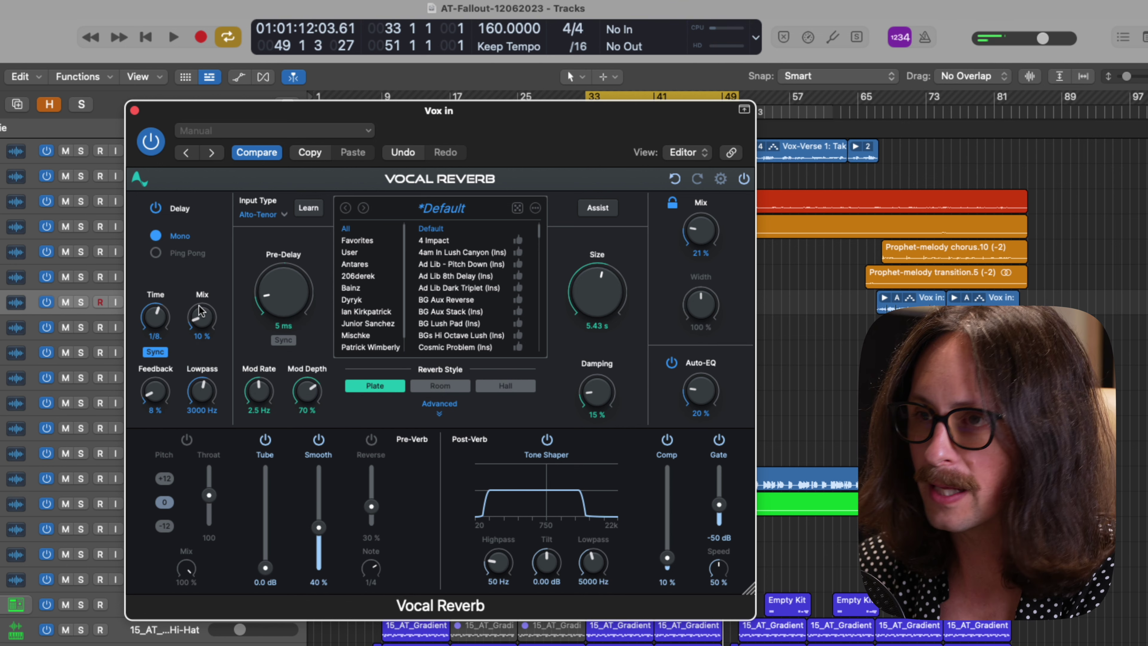
{"action": "key", "text": "s"}
{"action": "key", "text": "space"}
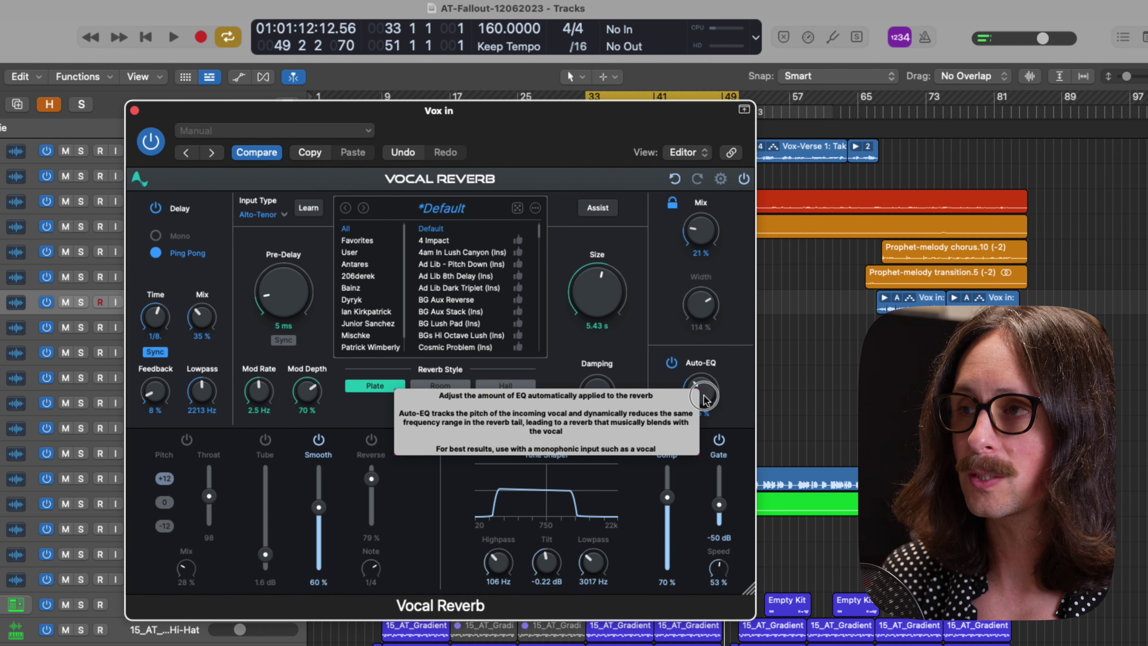
Raise Auto-EQ to about 78%, then bypass it to compare the sound
{"action": "left_click_drag", "start_coordinate": [702, 404], "coordinate": [702, 409]}
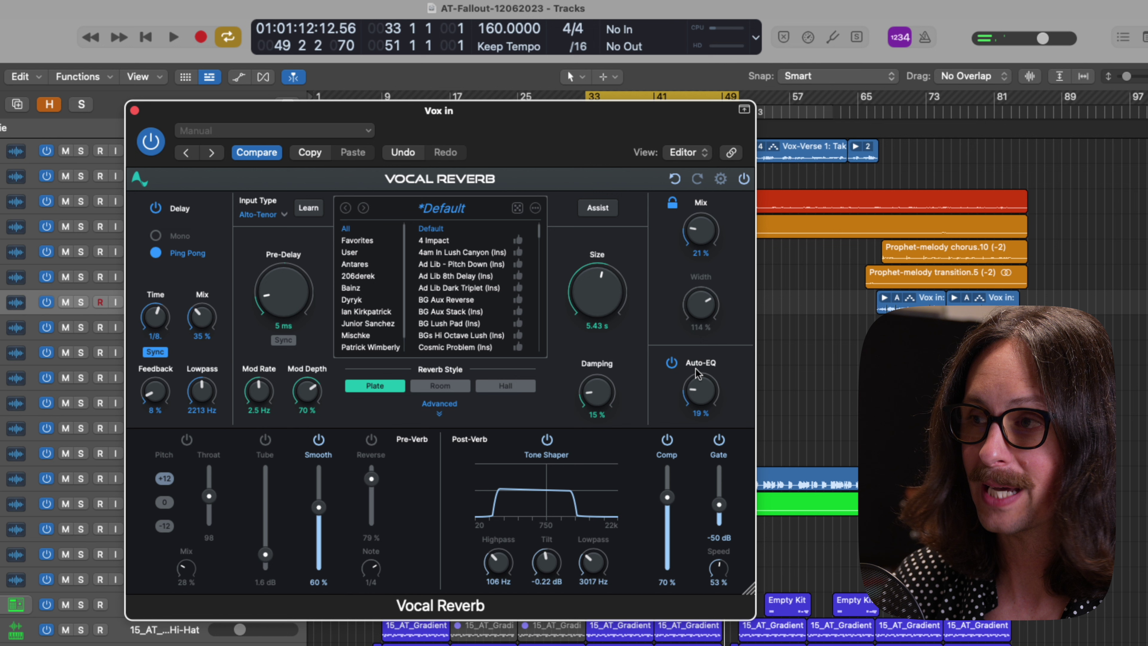
{"action": "left_click", "coordinate": [78, 303]}
{"action": "key", "text": "space"}
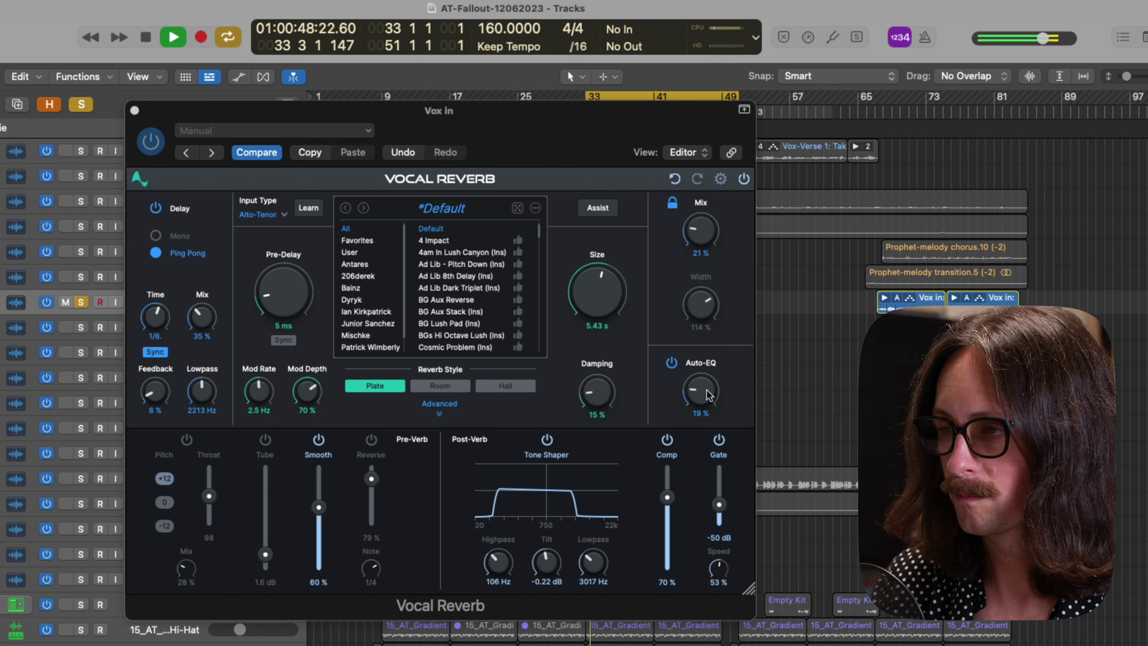
{"action": "left_click_drag", "start_coordinate": [708, 394], "coordinate": [707, 357]}
{"action": "left_click", "coordinate": [672, 363]}
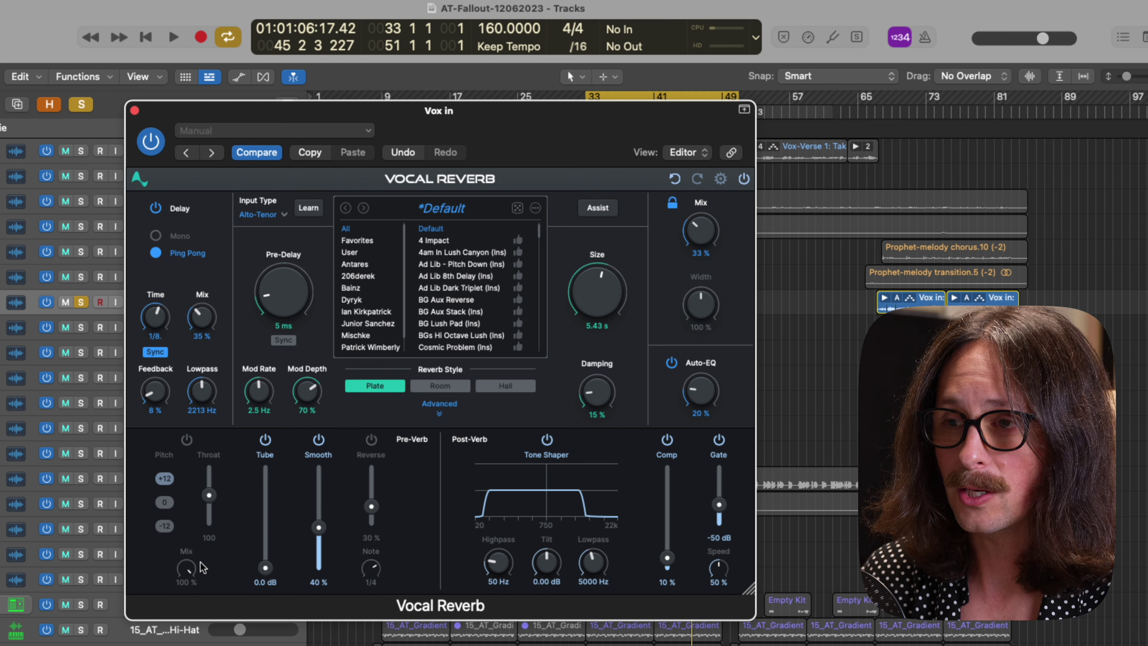
{"action": "left_click", "coordinate": [186, 438]}
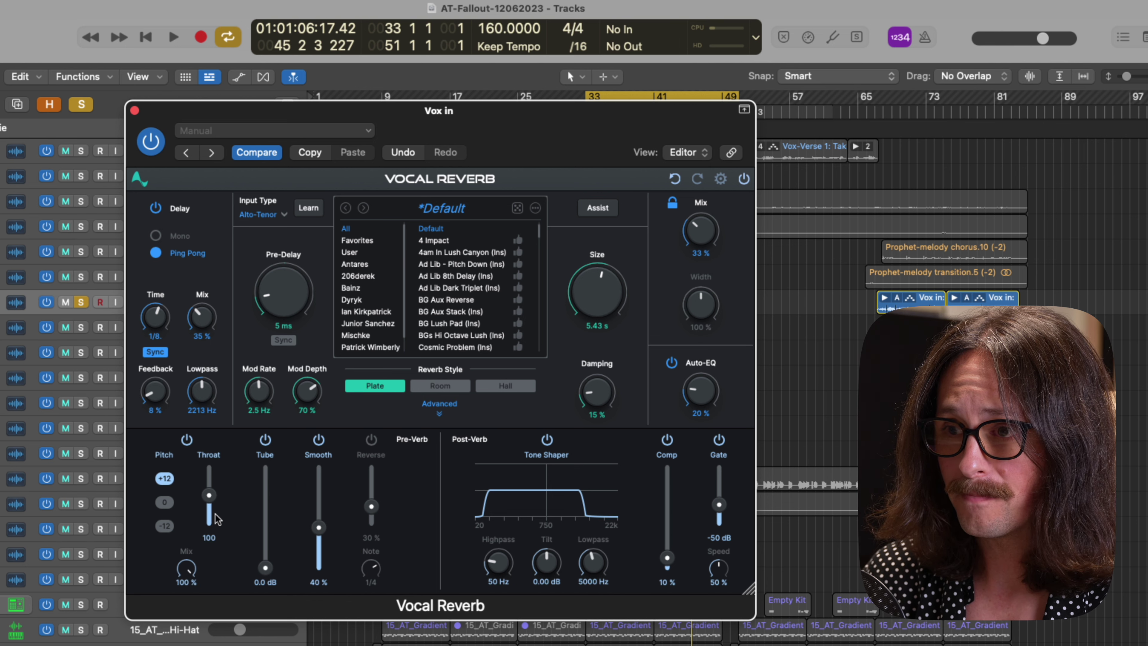
Set the +12 Pitch module's Throat to 98 and raise its mix during playback
{"action": "left_click_drag", "start_coordinate": [209, 496], "coordinate": [220, 519]}
{"action": "key", "text": "space"}
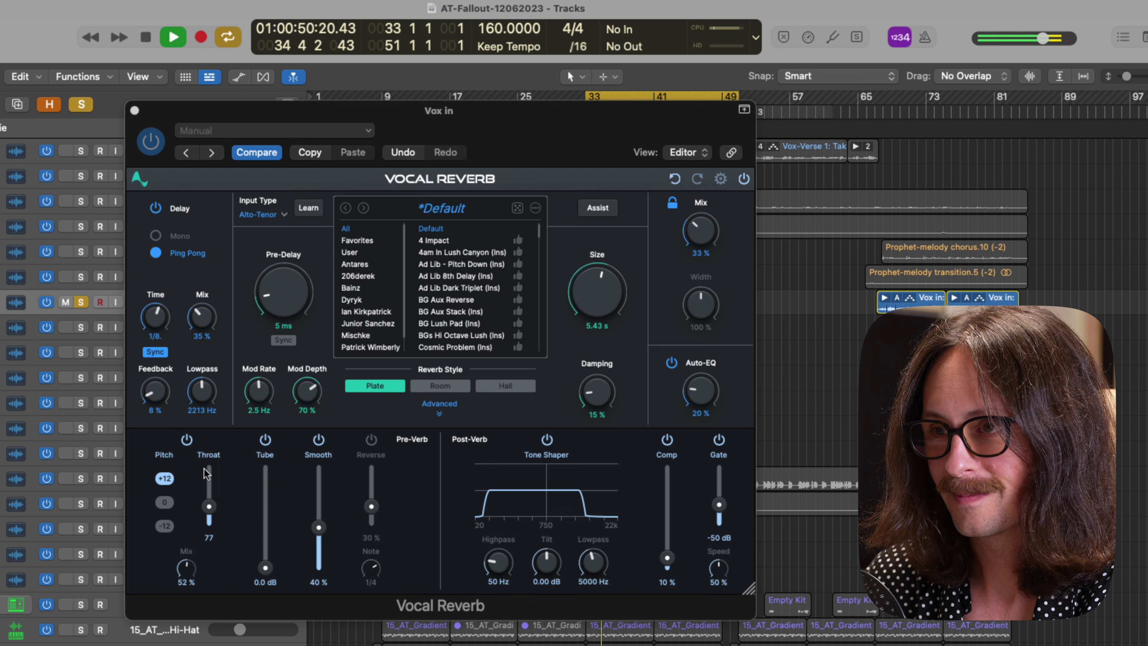
{"action": "left_click_drag", "start_coordinate": [186, 574], "coordinate": [186, 536]}
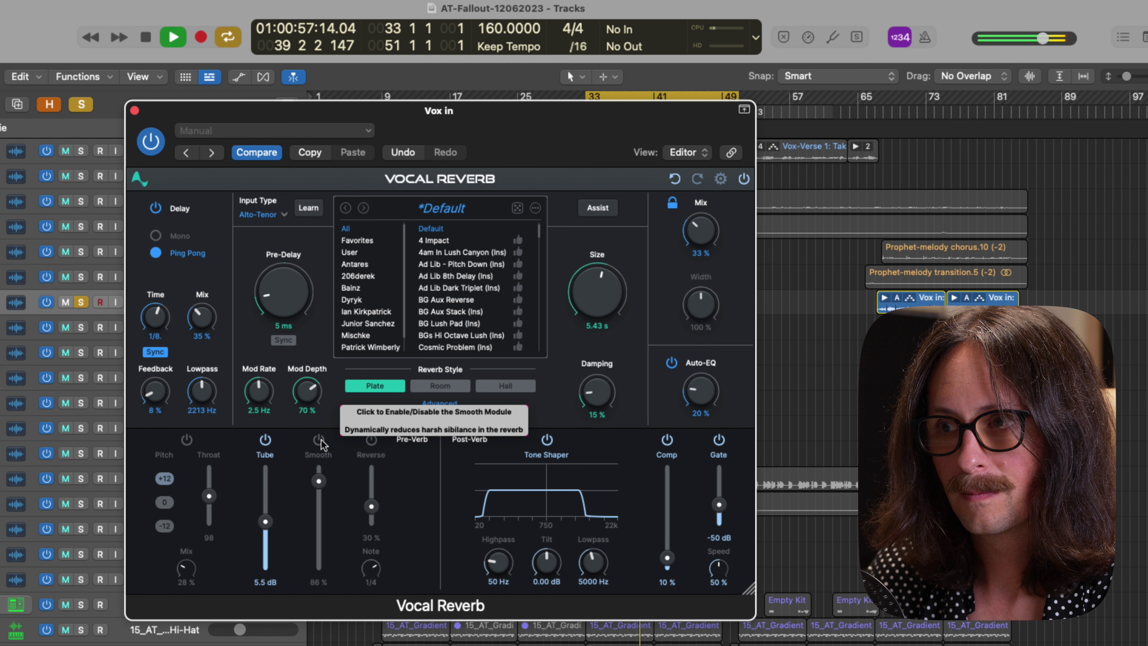
{"action": "left_click_drag", "start_coordinate": [319, 527], "coordinate": [319, 492]}
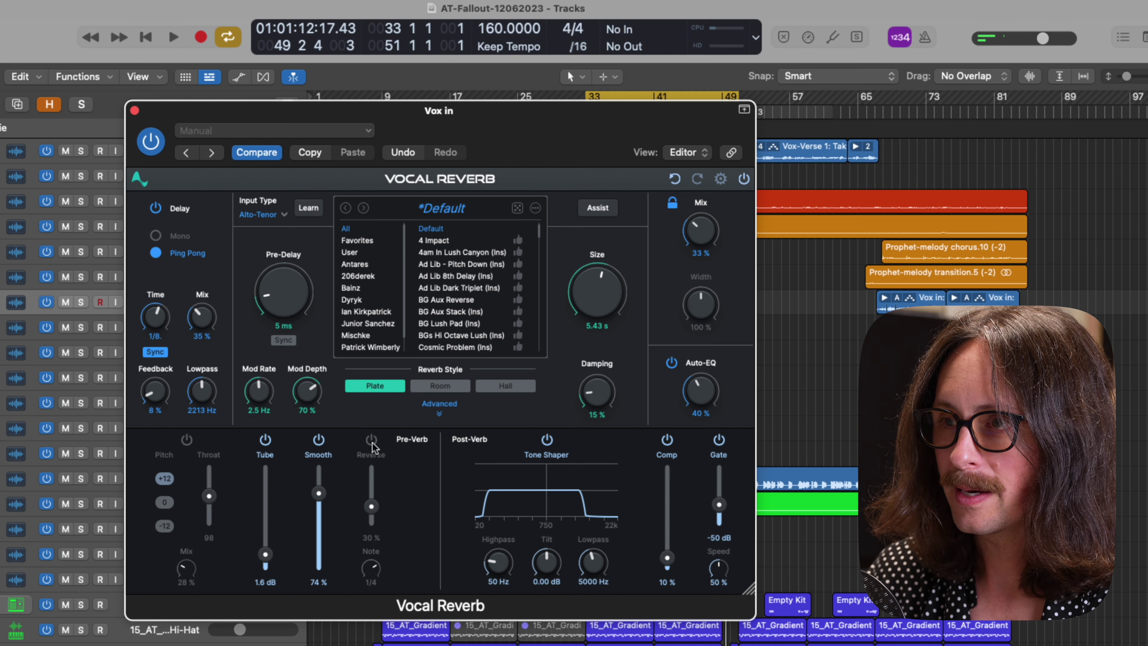
{"action": "left_click", "coordinate": [372, 441]}
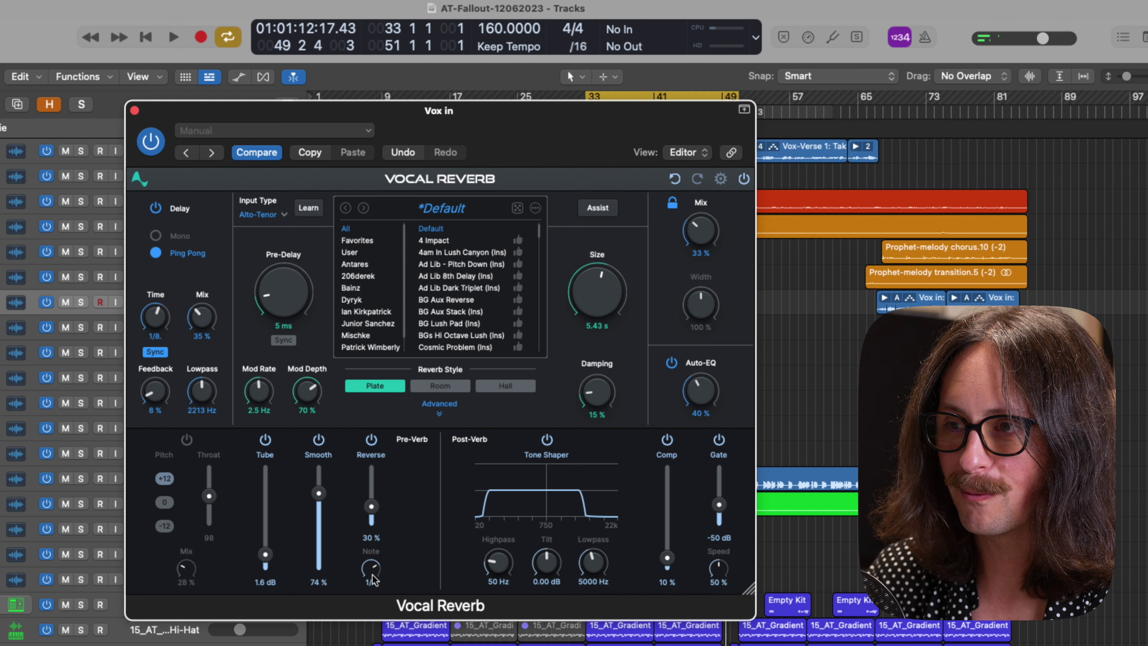
Solo the vocal and audition the Reverse pre-verb, raising it to 79%
{"action": "left_click_drag", "start_coordinate": [371, 506], "coordinate": [372, 482]}
{"action": "left_click", "coordinate": [81, 302]}
{"action": "key", "text": "space"}
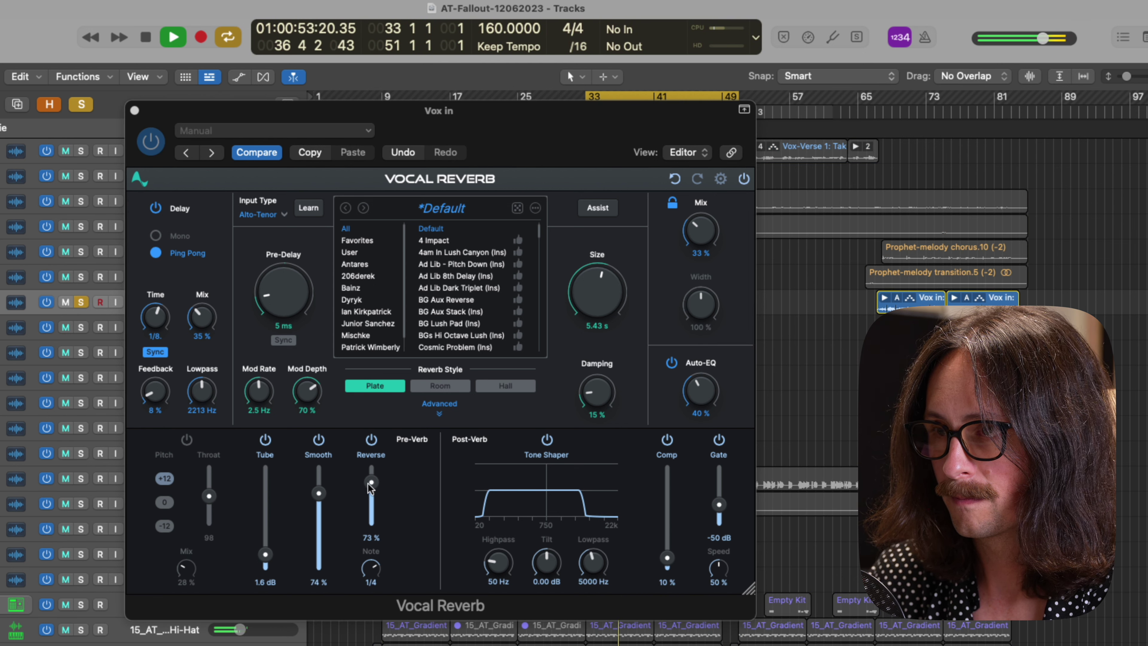
{"action": "left_click_drag", "start_coordinate": [370, 485], "coordinate": [318, 507]}
{"action": "key", "text": "space"}
Disable Tube and Reverse, set Smooth 60%, Tone Shaper 106 Hz highpass, 0.95 dB tilt, 6367 Hz lowpass
{"action": "left_click", "coordinate": [266, 439]}
{"action": "left_click", "coordinate": [371, 439]}
{"action": "left_click_drag", "start_coordinate": [497, 562], "coordinate": [497, 554]}
{"action": "left_click_drag", "start_coordinate": [546, 562], "coordinate": [546, 557]}
{"action": "left_click_drag", "start_coordinate": [592, 562], "coordinate": [593, 557]}
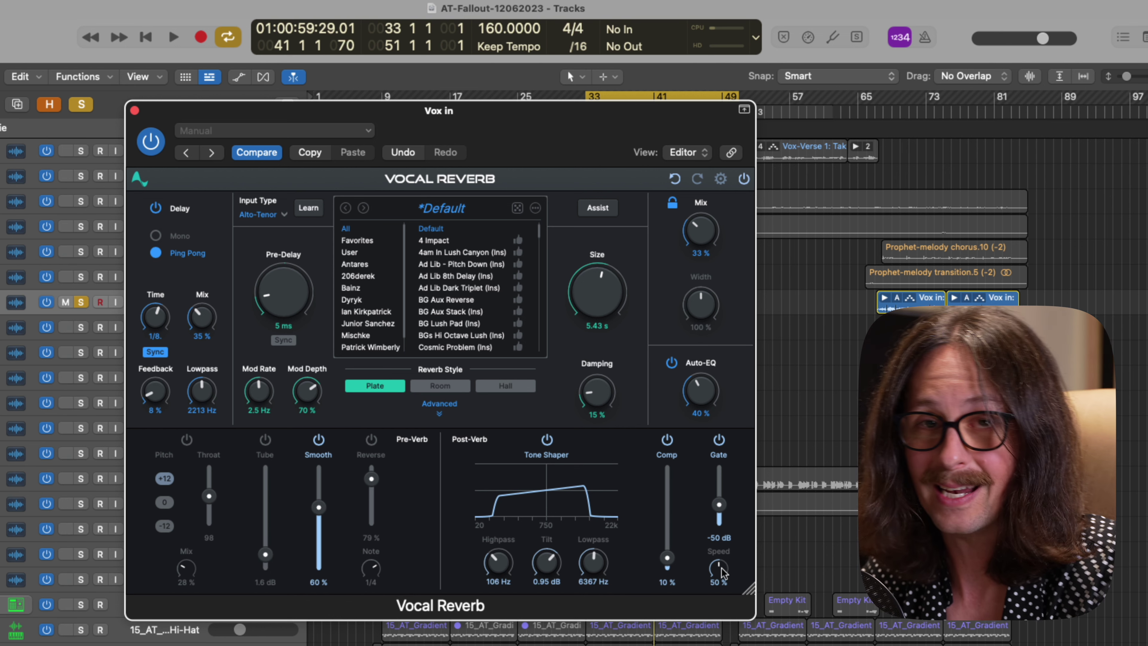
Set Comp to 70%, Tone Shaper lowpass to 3017 Hz, unsolo, and reverb Mix to about 21%
{"action": "key", "text": "space"}
{"action": "left_click_drag", "start_coordinate": [671, 541], "coordinate": [667, 497]}
{"action": "left_click_drag", "start_coordinate": [592, 562], "coordinate": [593, 576]}
{"action": "left_click", "coordinate": [81, 301]}
{"action": "left_click_drag", "start_coordinate": [701, 229], "coordinate": [705, 238]}
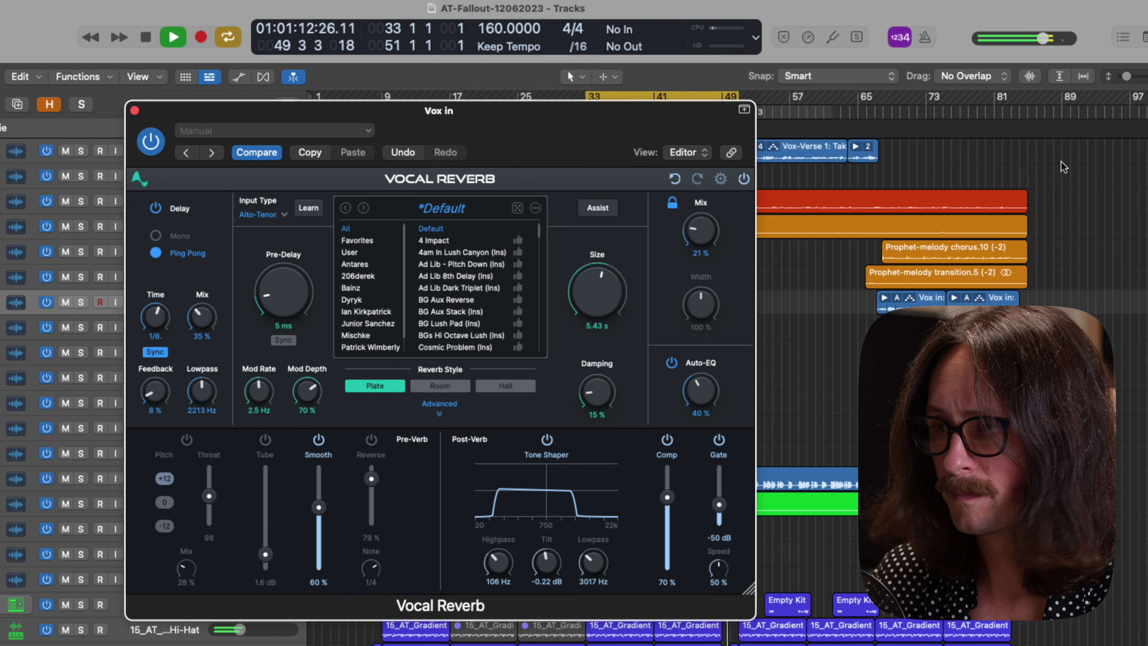
Solo the vocal and sweep reverb Width between 50% and 130%, settling around 105%
{"action": "key", "text": "space"}
{"action": "key", "text": "s"}
{"action": "left_click_drag", "start_coordinate": [708, 306], "coordinate": [706, 266]}
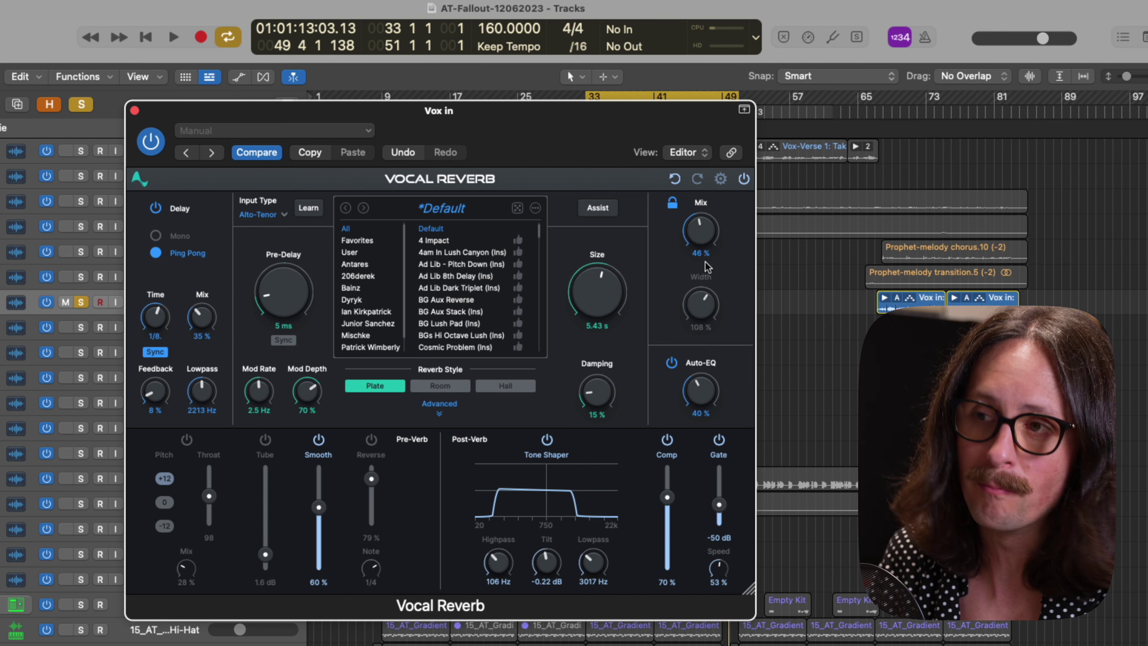
{"action": "key", "text": "space"}
{"action": "left_click", "coordinate": [700, 311], "text": "alt"}
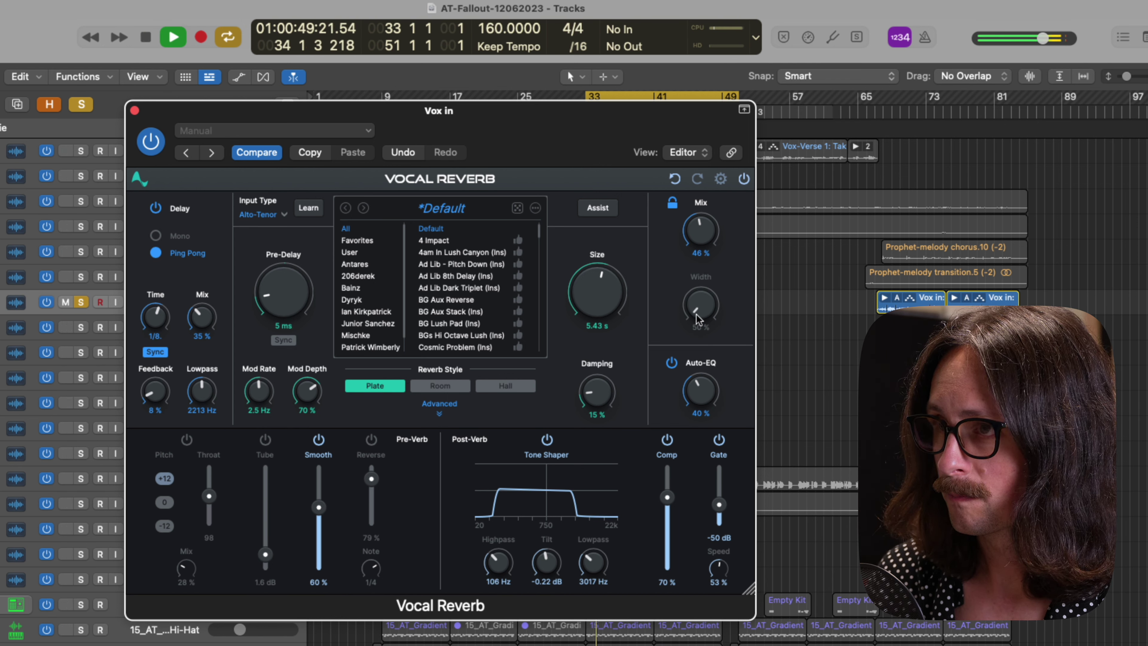
{"action": "left_click_drag", "start_coordinate": [701, 311], "coordinate": [702, 247]}
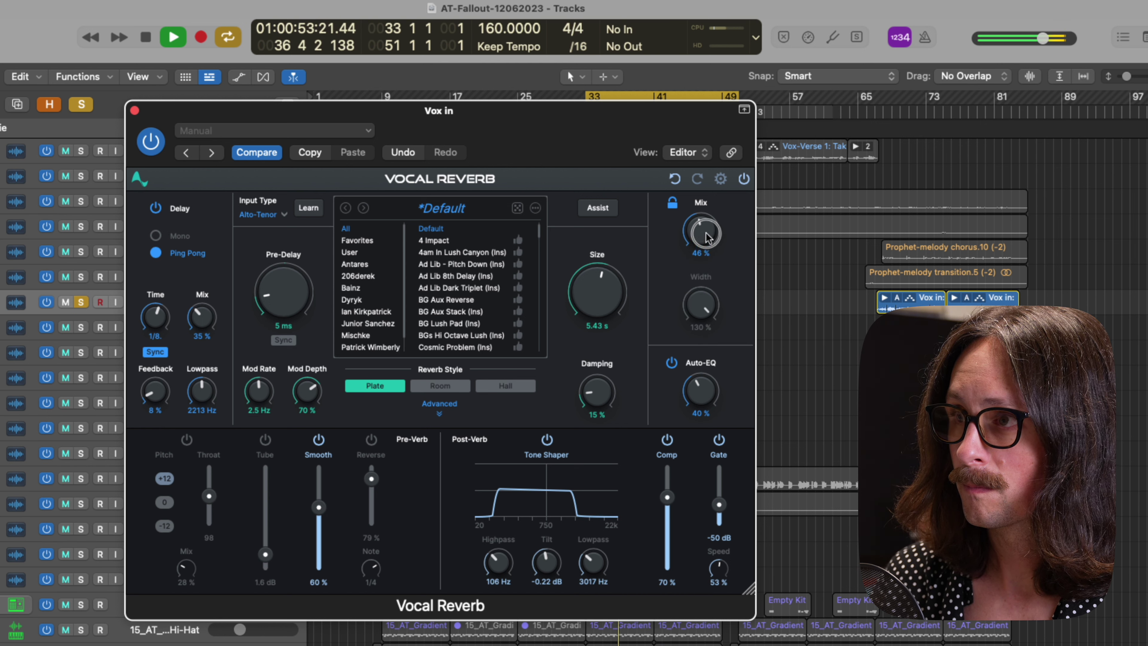
{"action": "left_click_drag", "start_coordinate": [700, 300], "coordinate": [699, 375]}
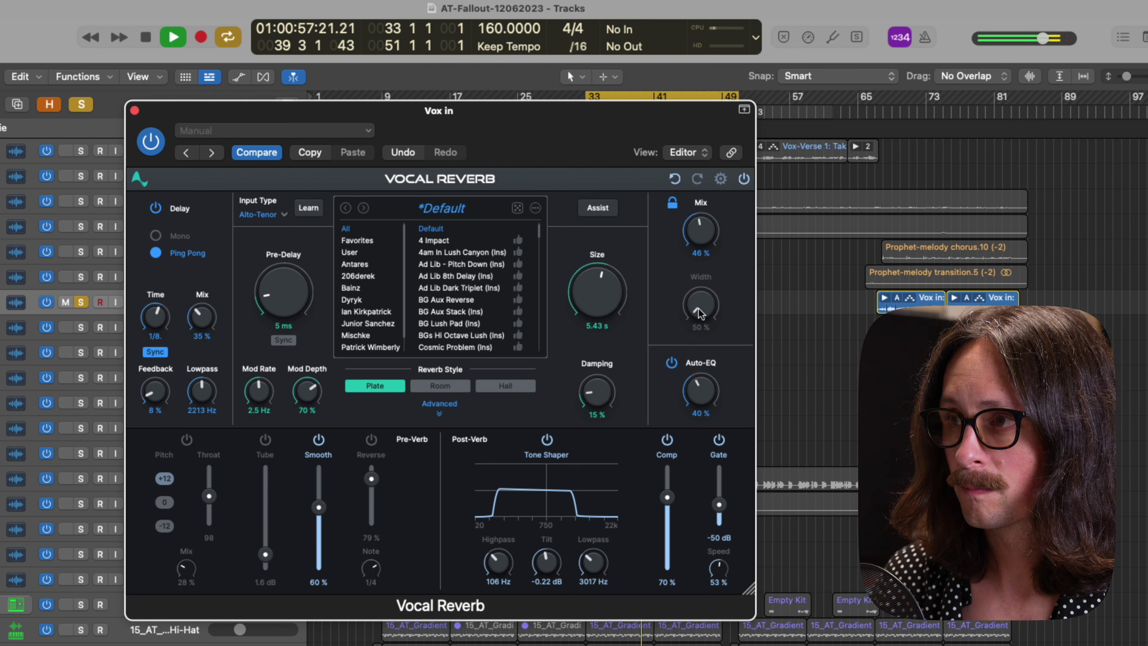
{"action": "left_click_drag", "start_coordinate": [699, 322], "coordinate": [700, 281]}
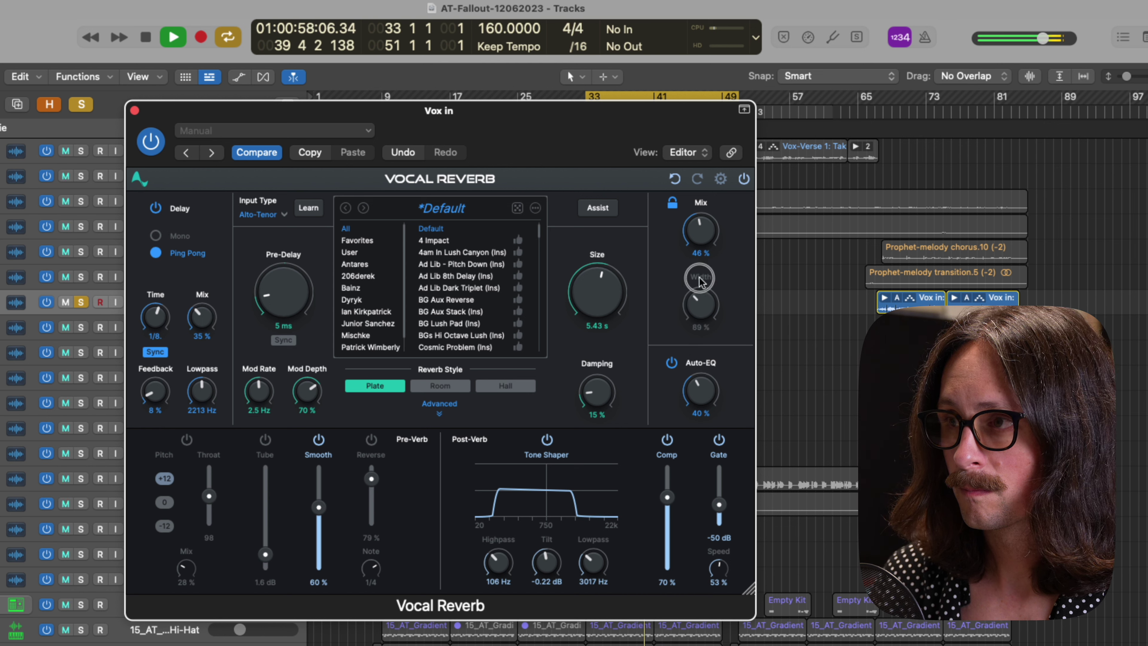
{"action": "left_click", "coordinate": [78, 303]}
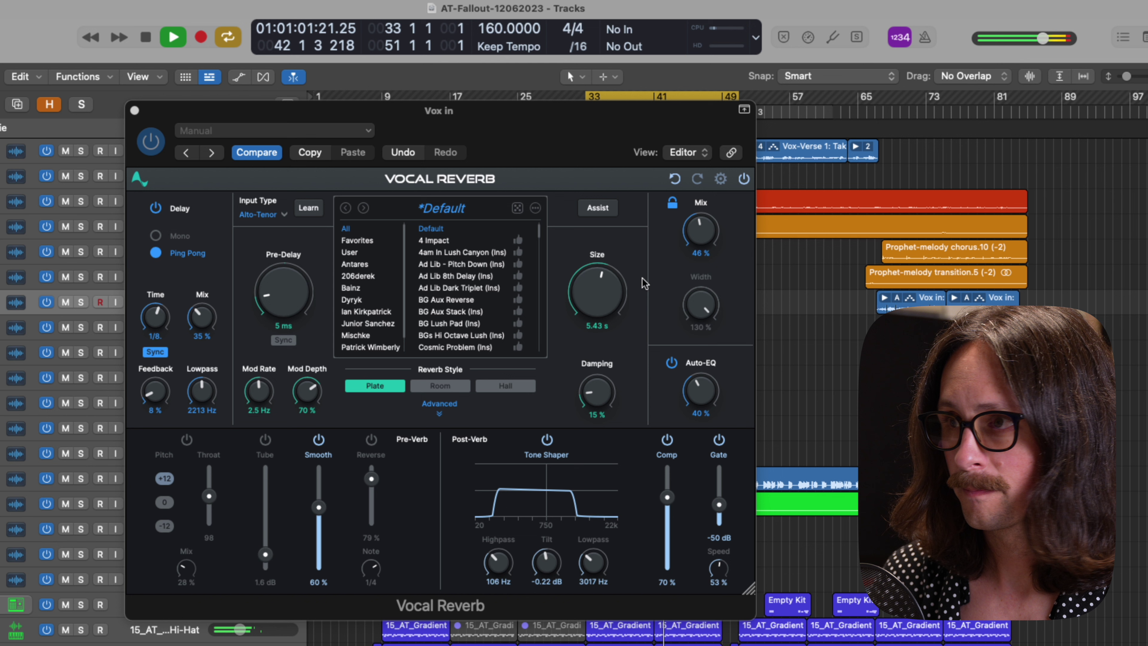
{"action": "left_click", "coordinate": [702, 306]}
{"action": "left_click_drag", "start_coordinate": [702, 307], "coordinate": [695, 335]}
{"action": "left_click_drag", "start_coordinate": [700, 231], "coordinate": [705, 248]}
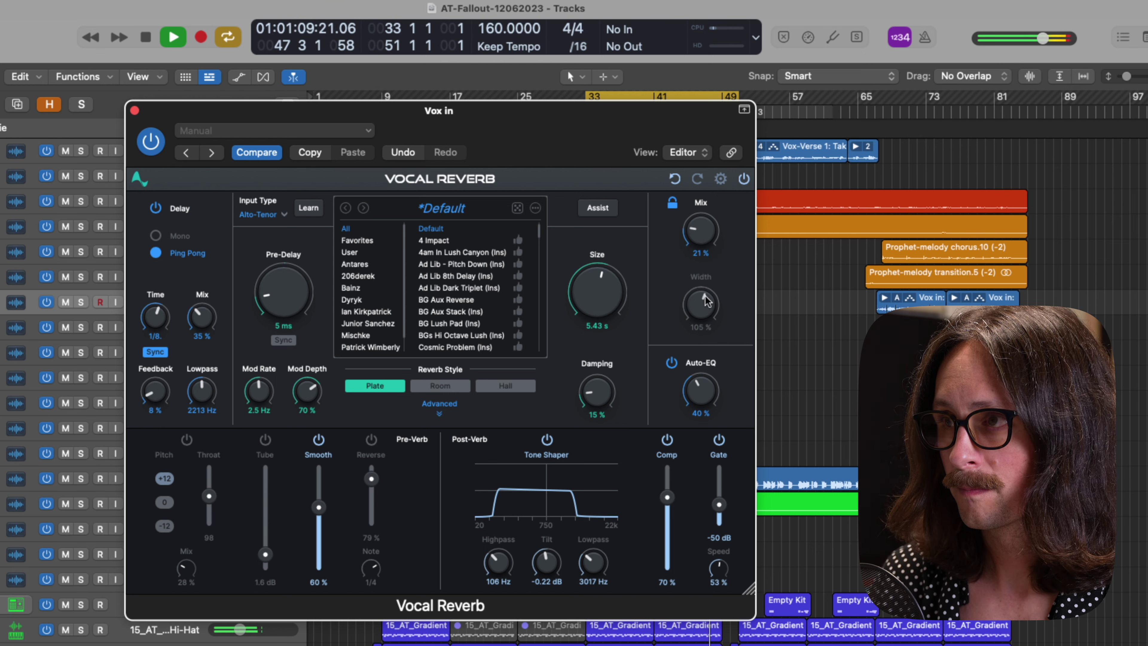